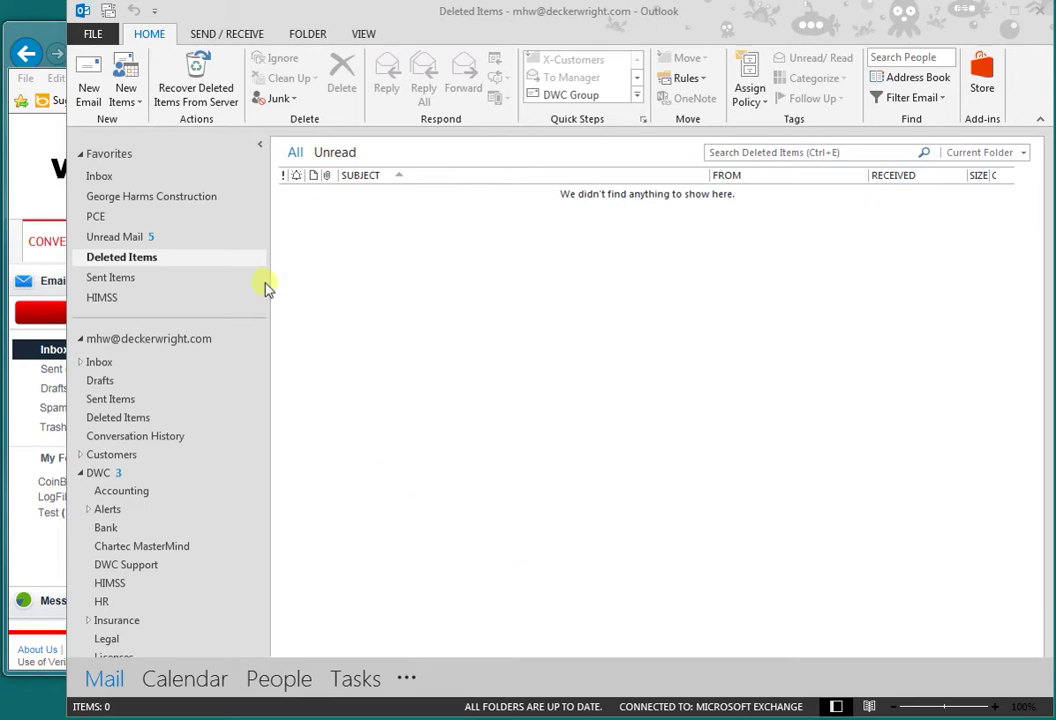
Create a new email to the recipient's Verizon address with the subject "Test Message Four"
click(98, 100)
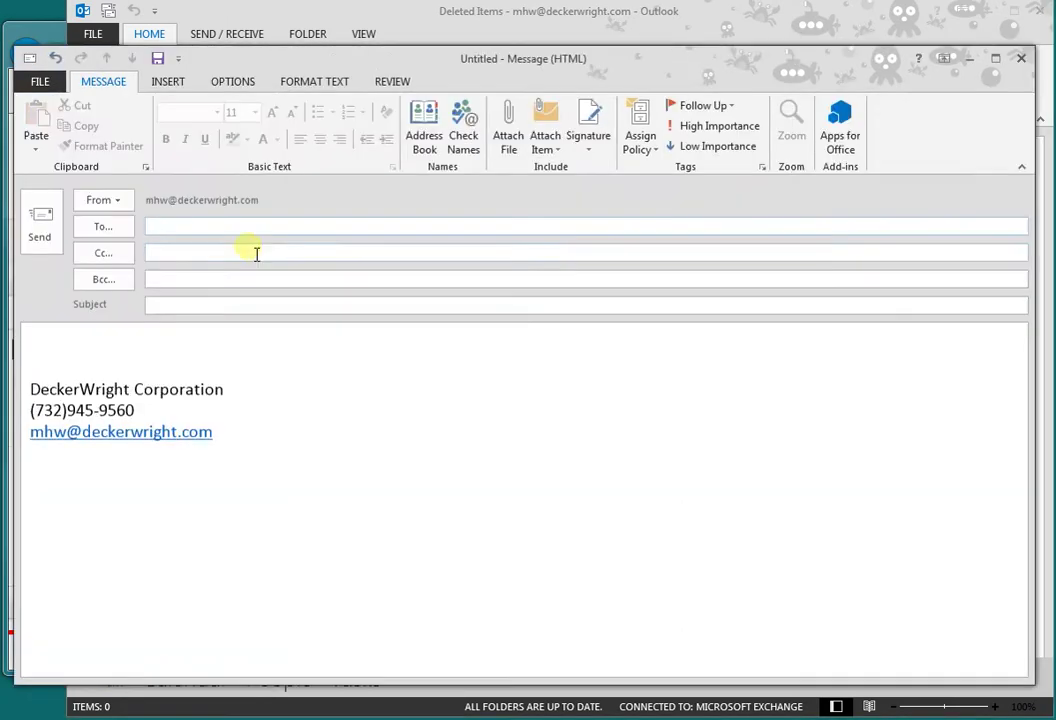
text(mhw)
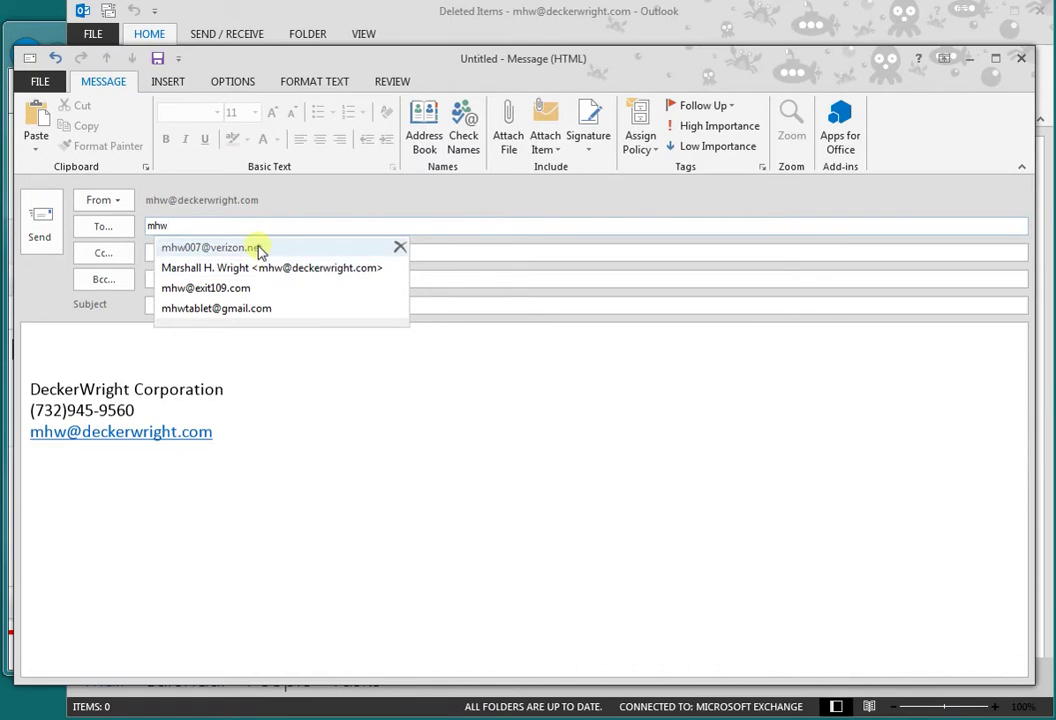
click(259, 247)
click(270, 306)
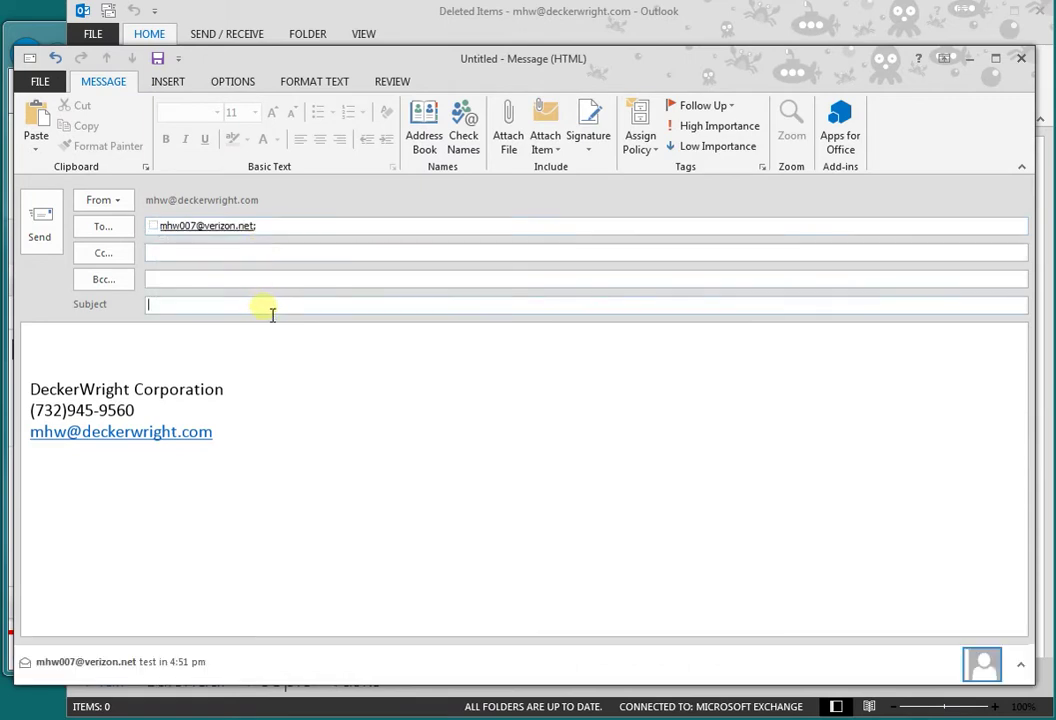
text(Test Message Four)
key(Tab)
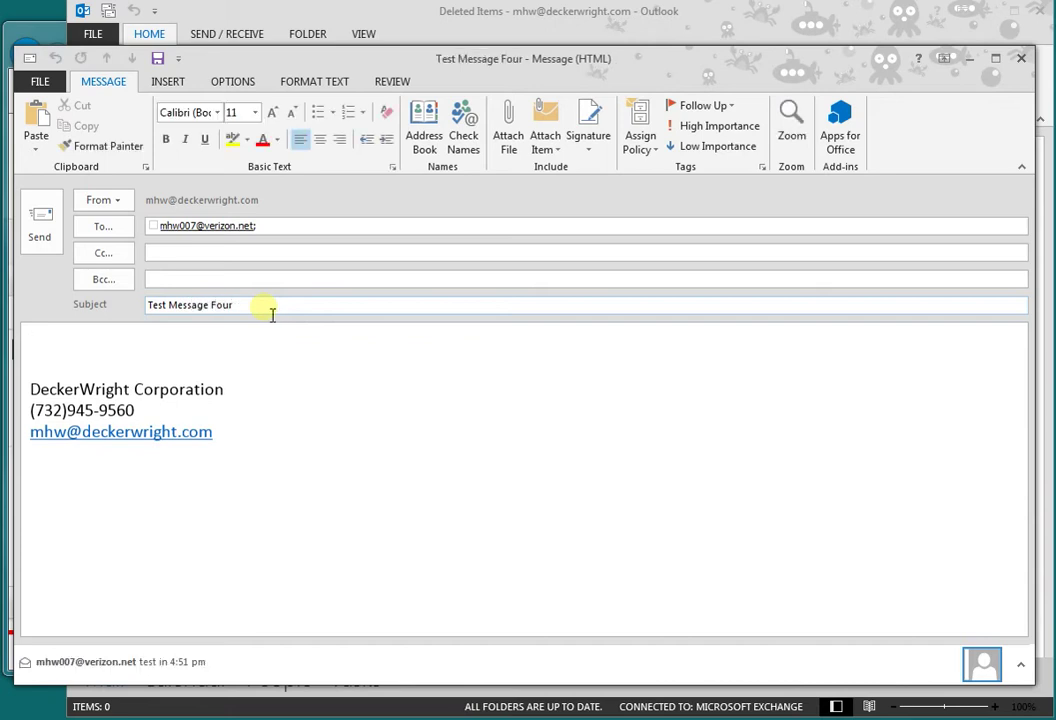
Fill the body with the encryption instructions listing [encrypt], [Encrypt] and [ENCRYPT], fixing the uppercase tag's spelling, and send the message
text(This is a test e-mail for encryption.  The e-mail must have the work encrypt in square brackets in one of the of the following forms:  [encrypt] [Encrypt] [ENCYRPT]  By insert this in either the subject line or body of an e-mail, the e-mail will be redirected to the ProofPoint Encryption portal.   Marshall)
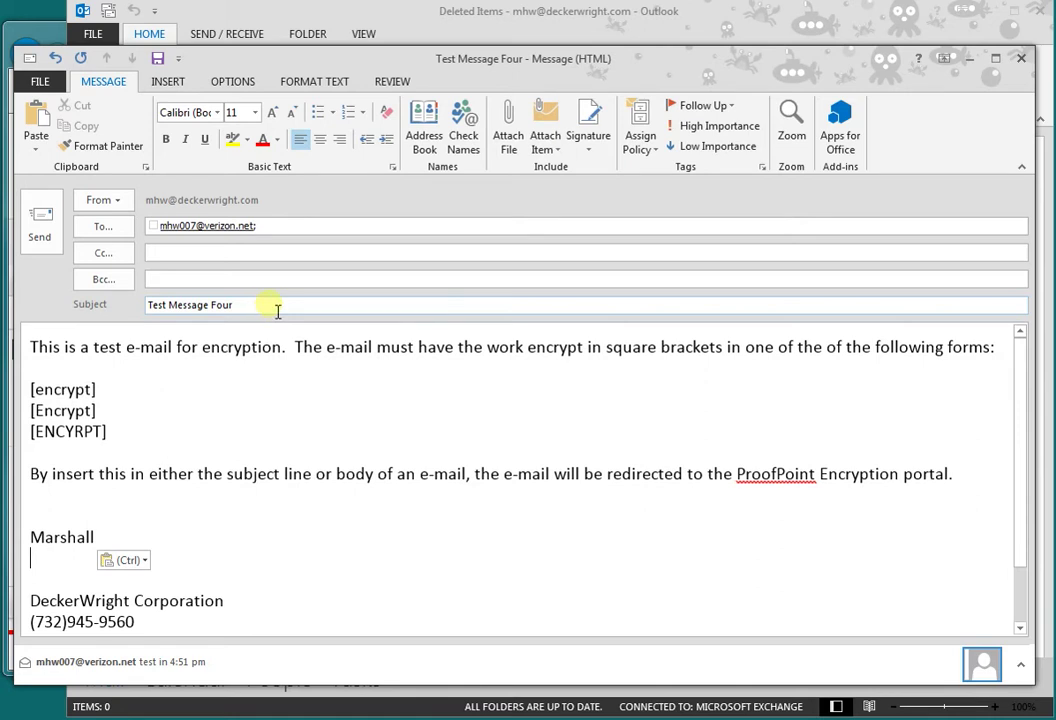
click(82, 436)
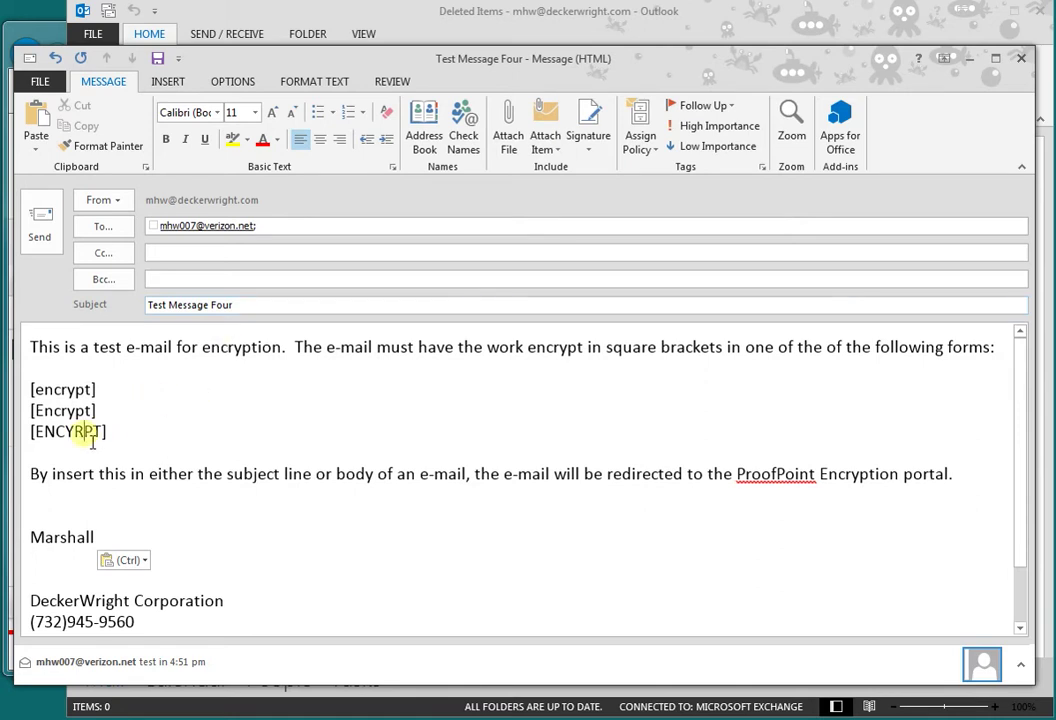
key(BackSpace)
key(BackSpace)
text(RY)
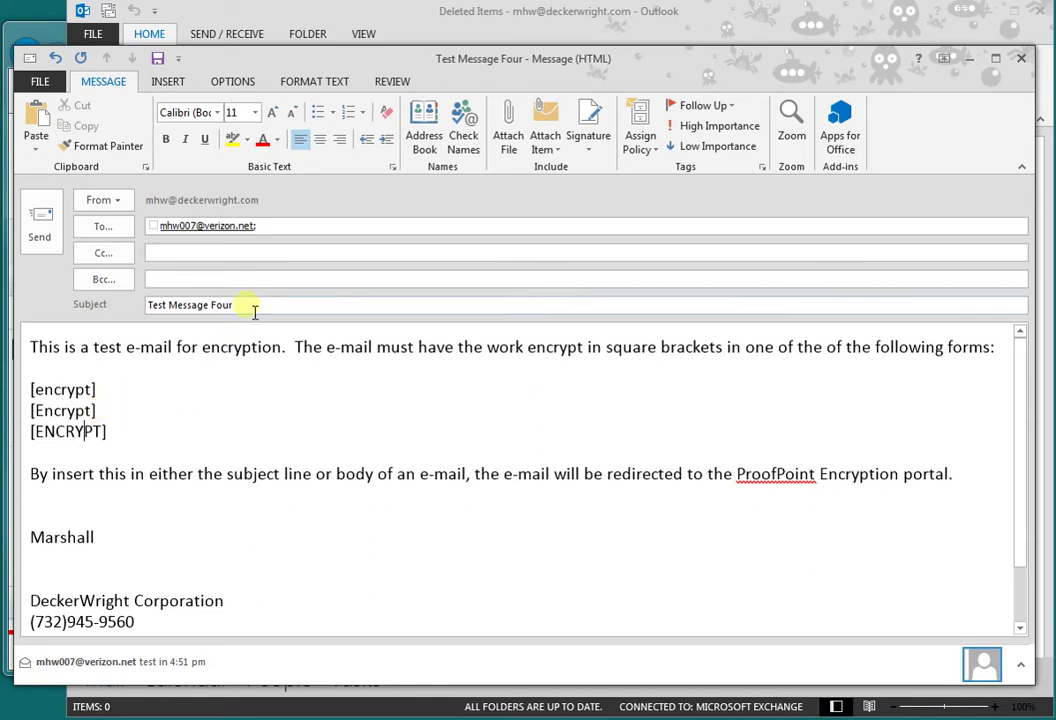
click(42, 226)
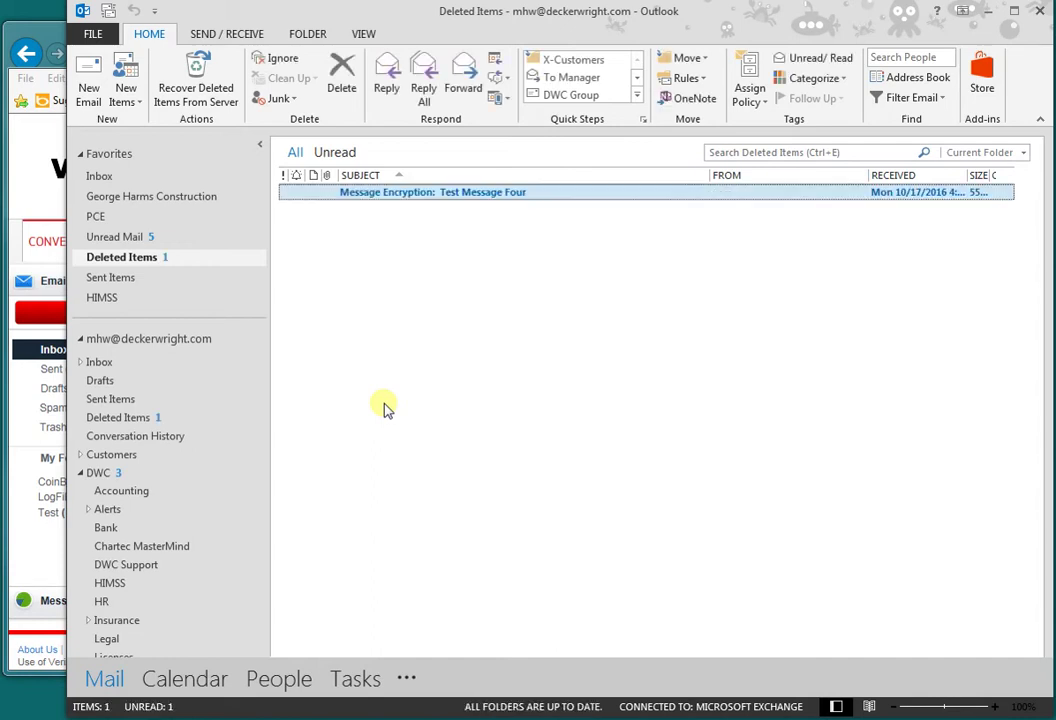
Open the "Message Encryption: Test Message Four" notification in Deleted Items, read it through and close it
double_click(372, 192)
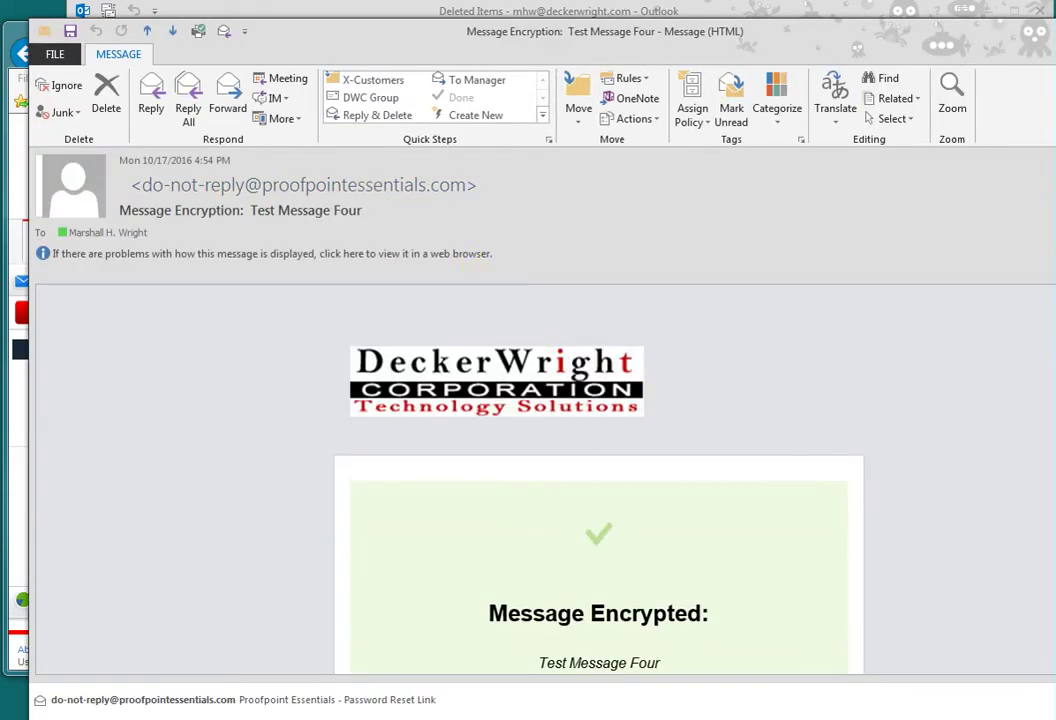
scroll(598, 480, down, 3)
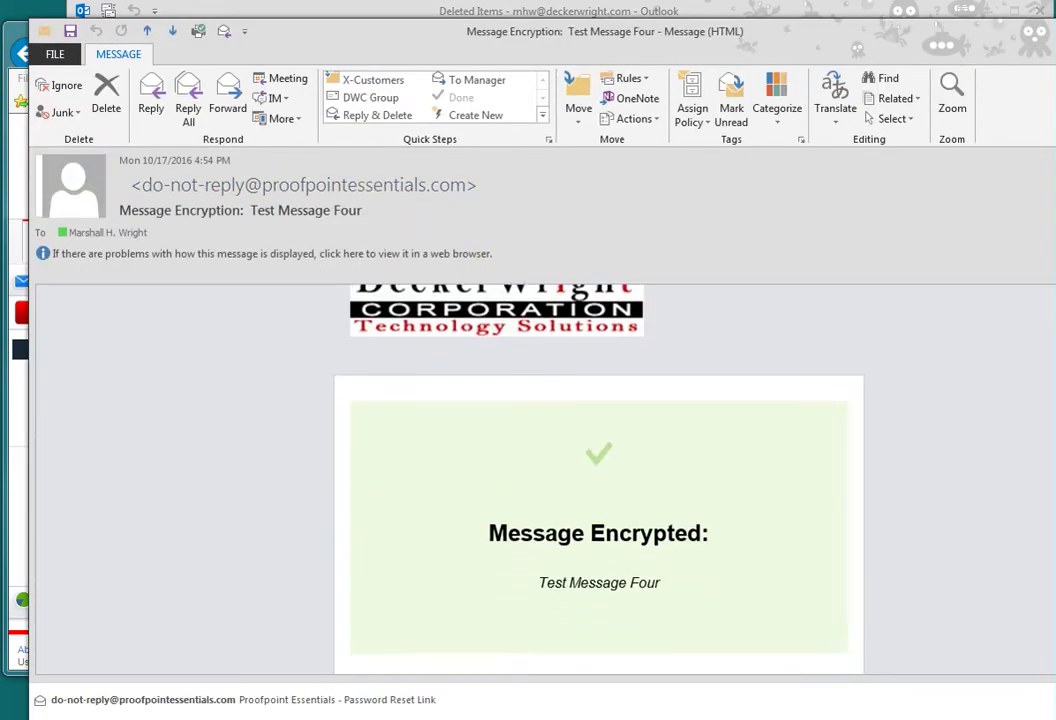
scroll(598, 480, up, 3)
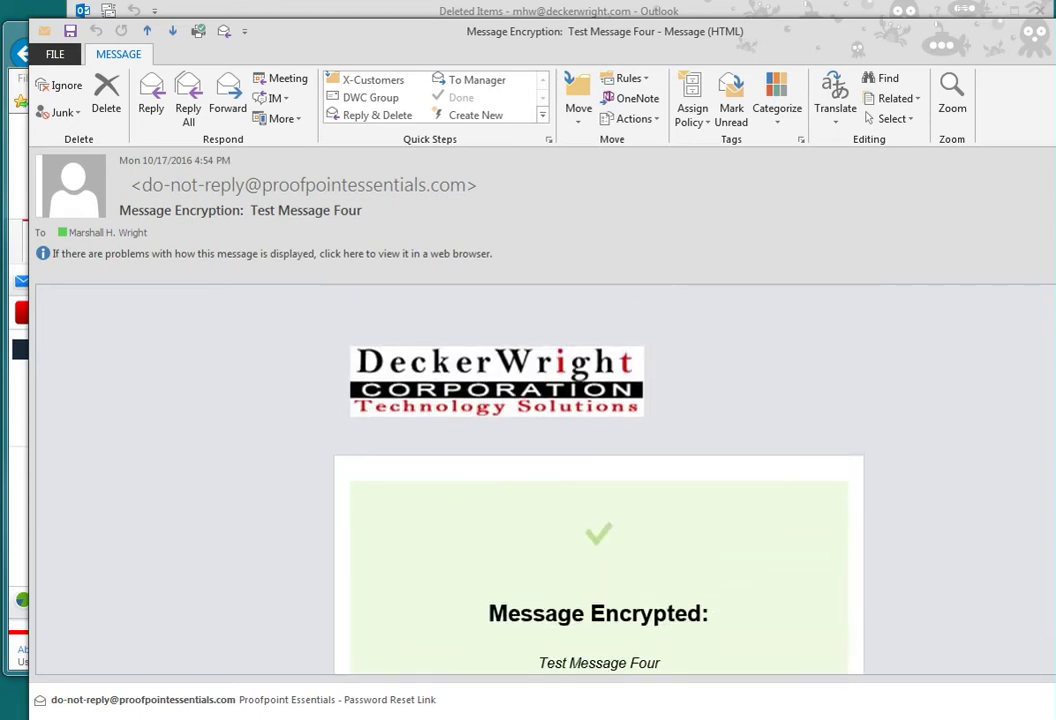
key(Escape)
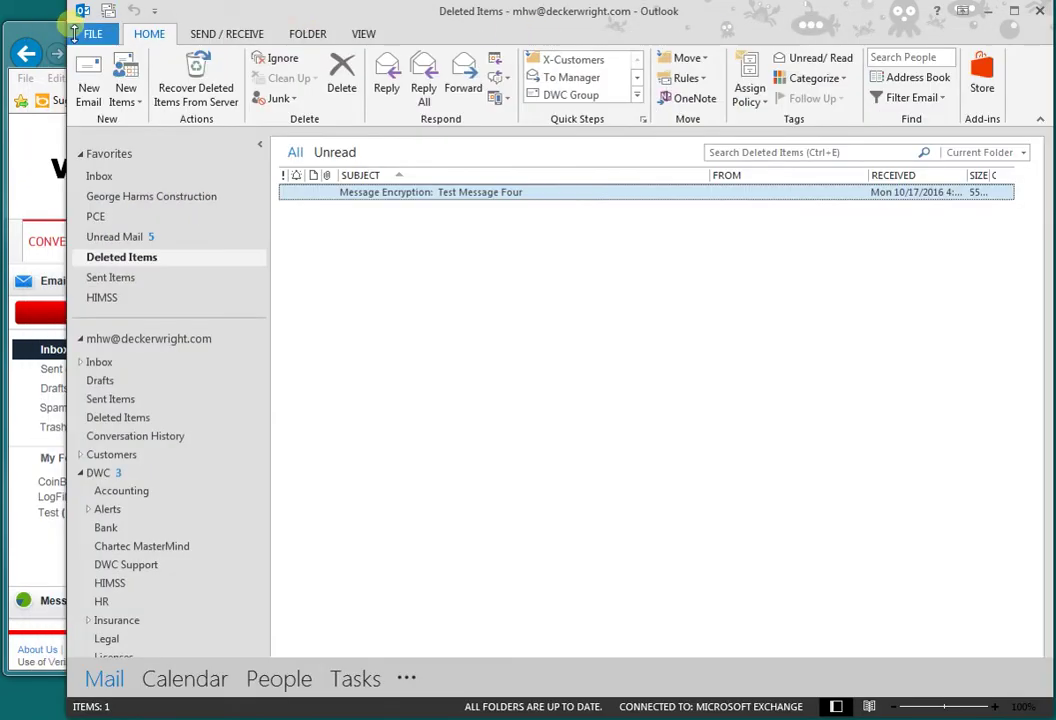
Switch to Verizon webmail in the browser, refresh the inbox and open the "Test E-mail Three" message down to its encrypted email link
click(45, 34)
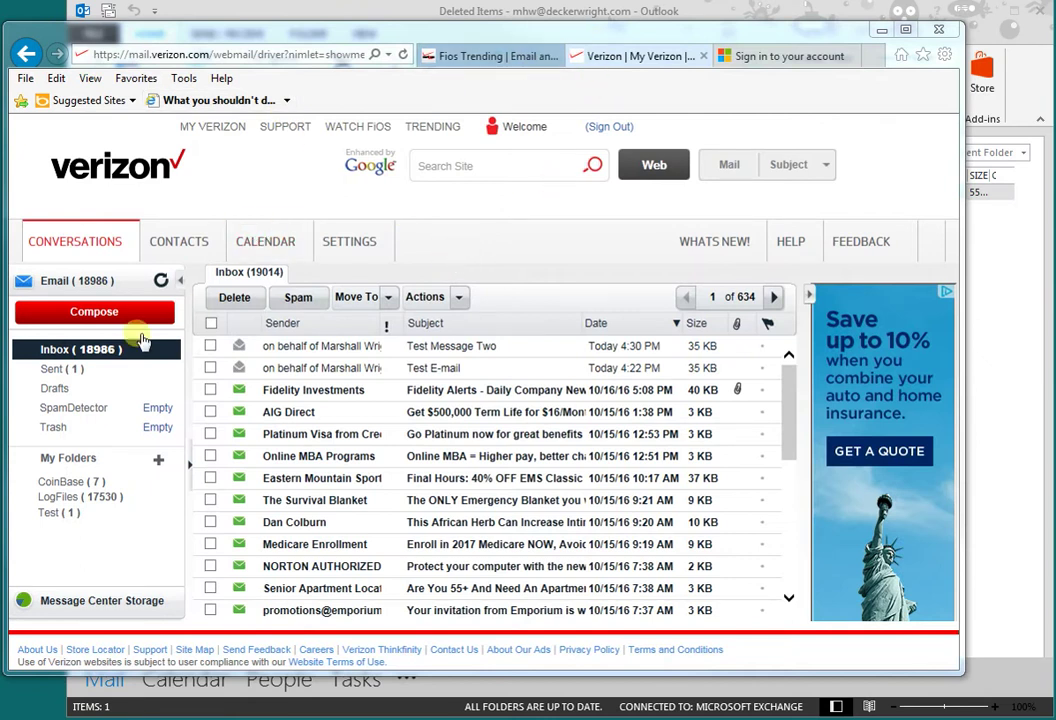
click(85, 360)
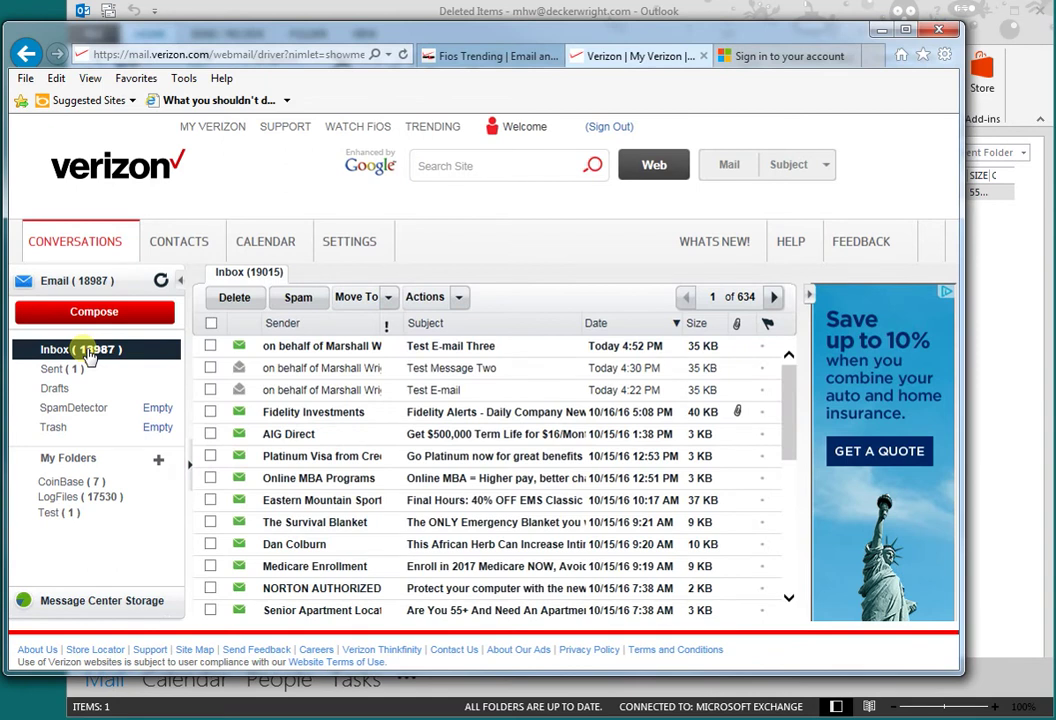
click(350, 350)
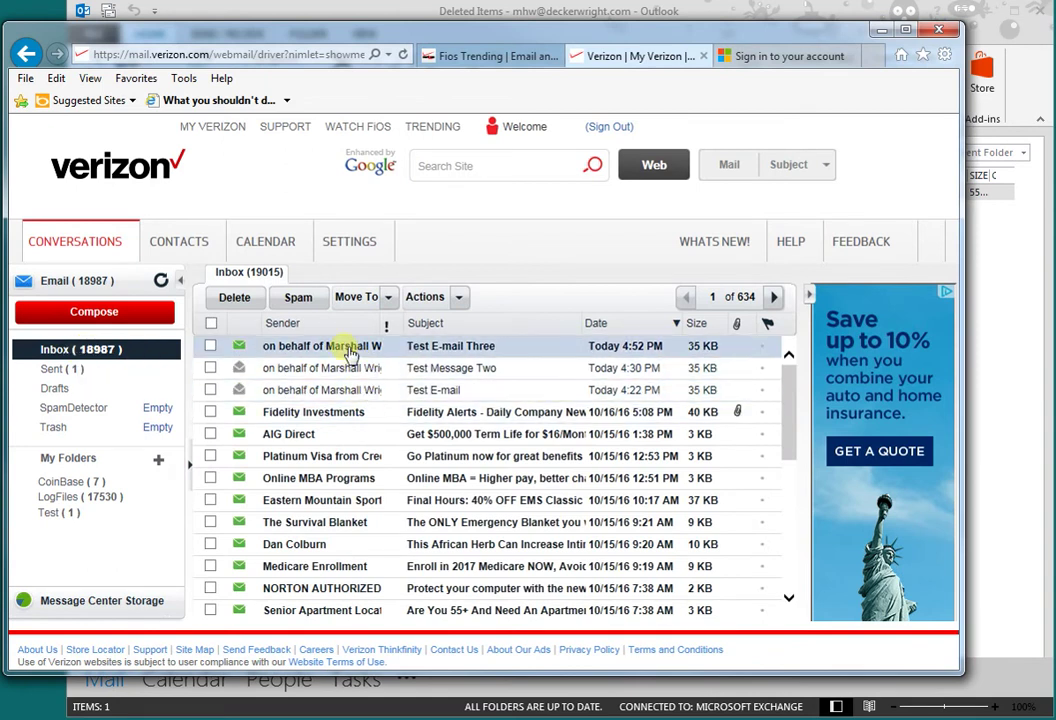
double_click(426, 350)
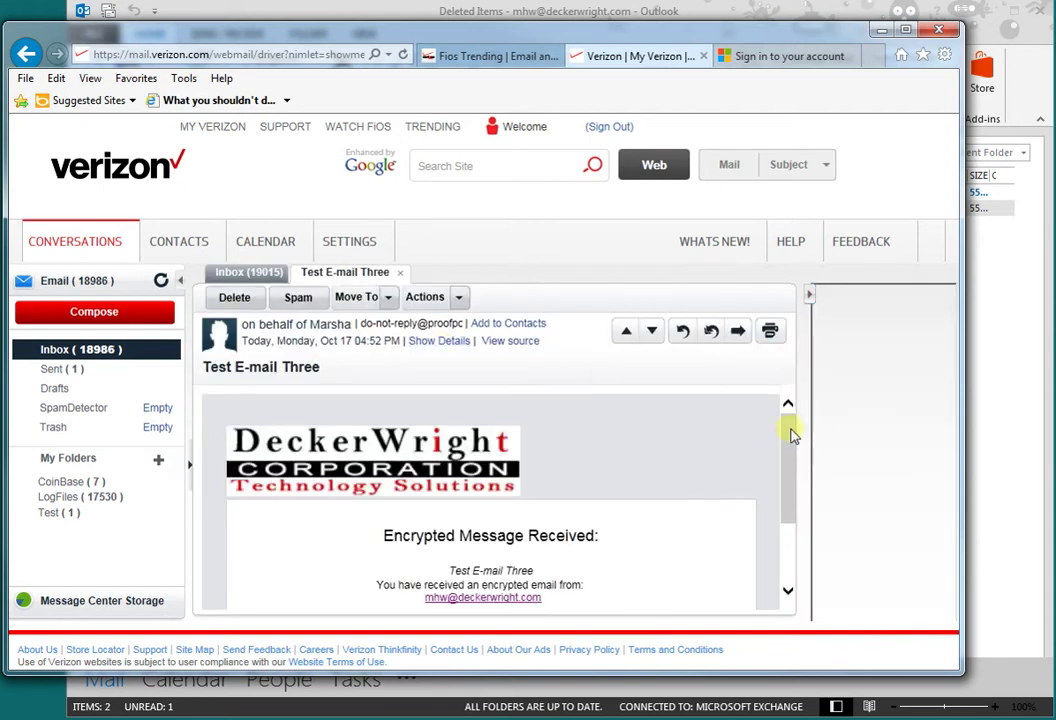
drag(790, 431, 790, 488)
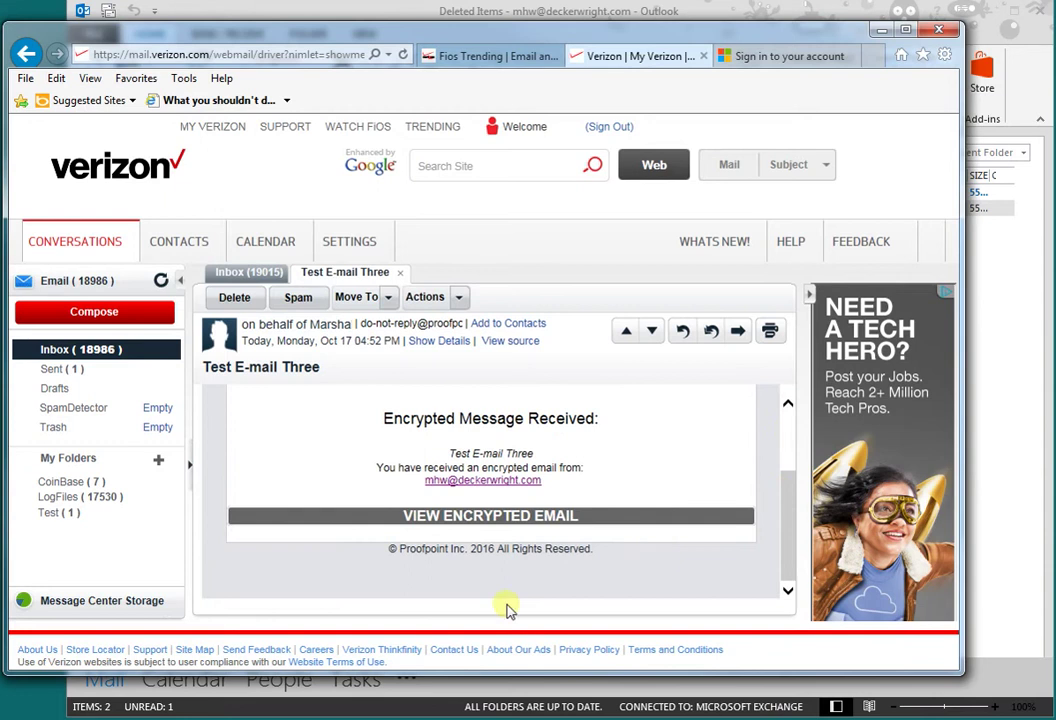
Follow the link to view the encrypted email and log in to Proofpoint with the account password
click(481, 520)
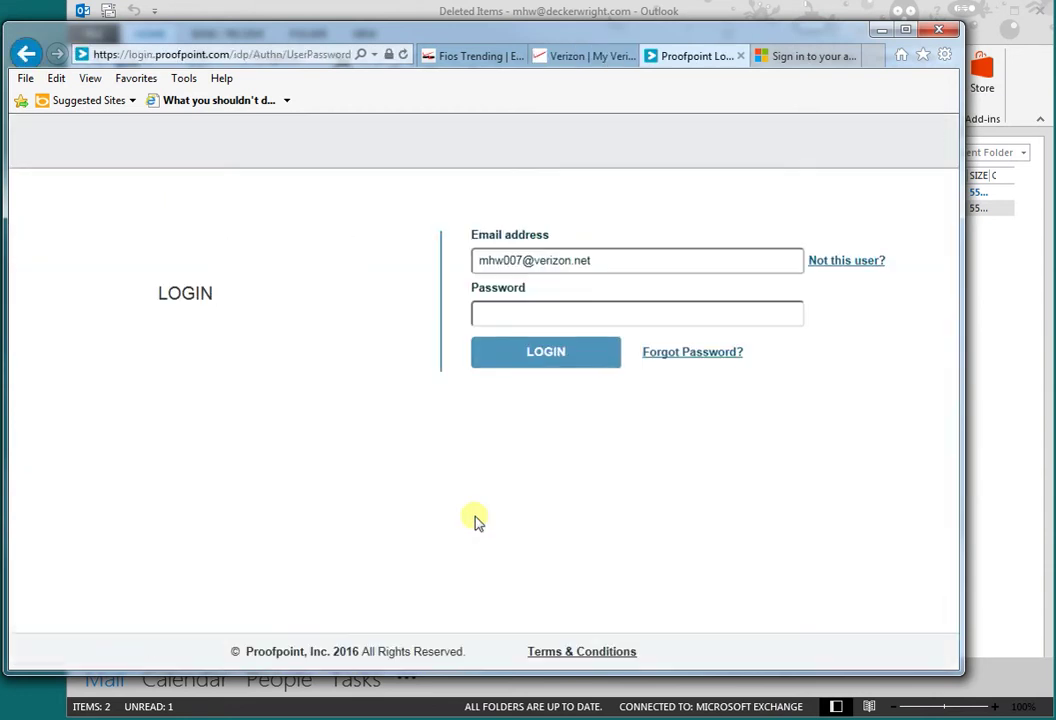
text(•)
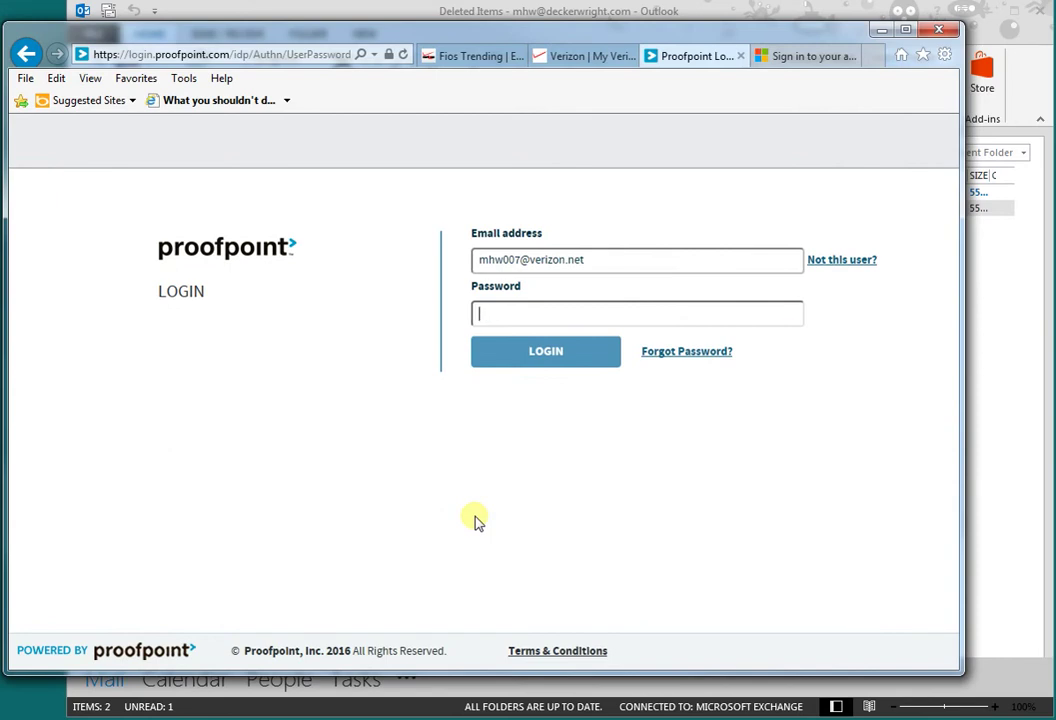
text(•••••••••)
key(Return)
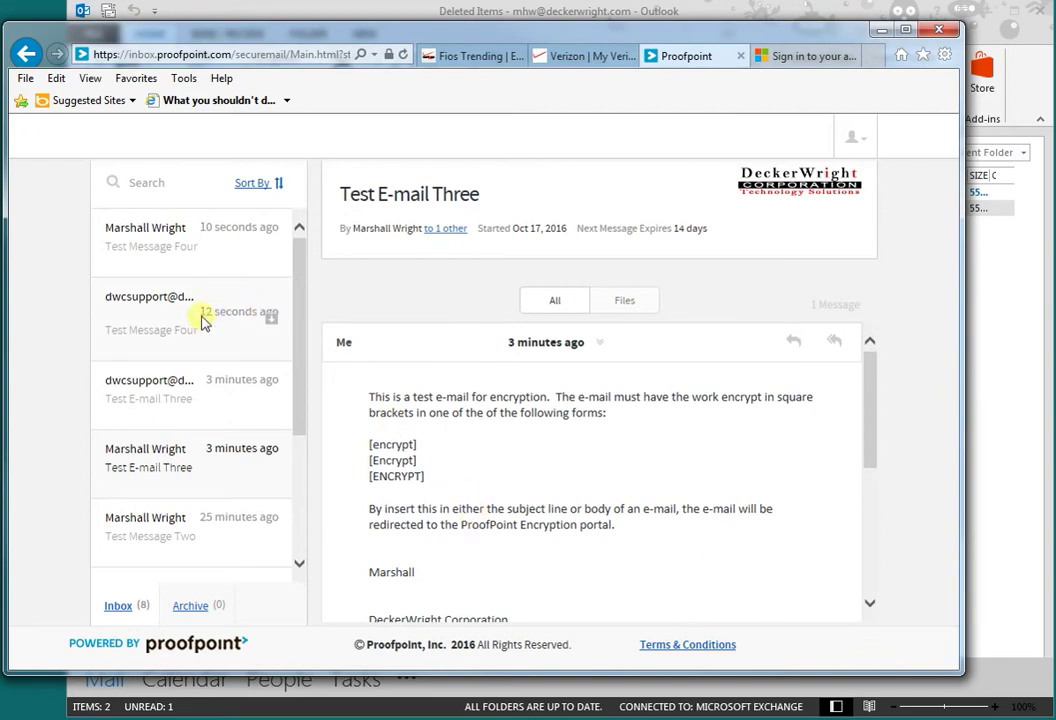
Open the topmost "Test Message Four" in the Proofpoint inbox and print it from print preview at 60% scale
click(185, 241)
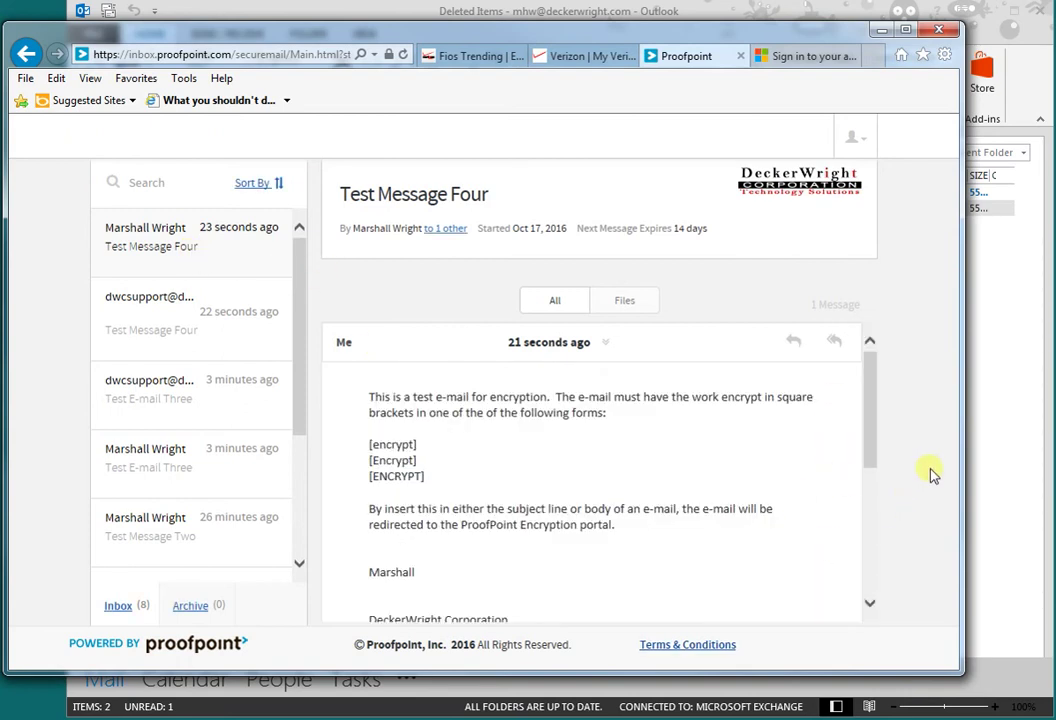
mouse_move(874, 389)
mouse_down()
mouse_move(874, 495)
mouse_move(877, 366)
mouse_up()
click(27, 79)
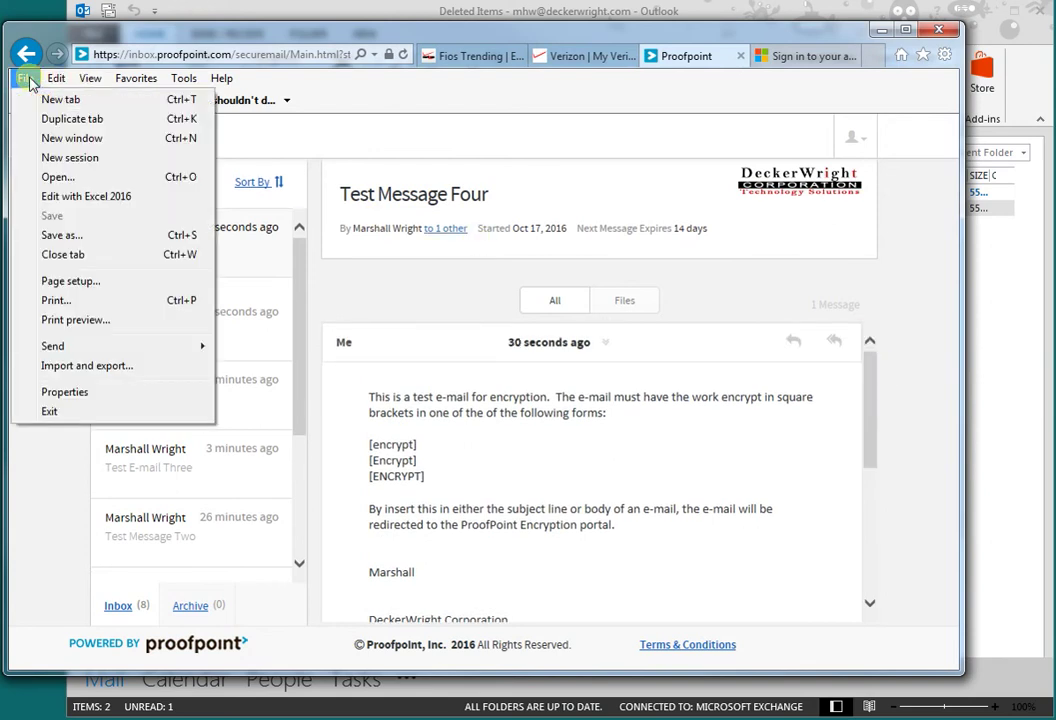
click(104, 320)
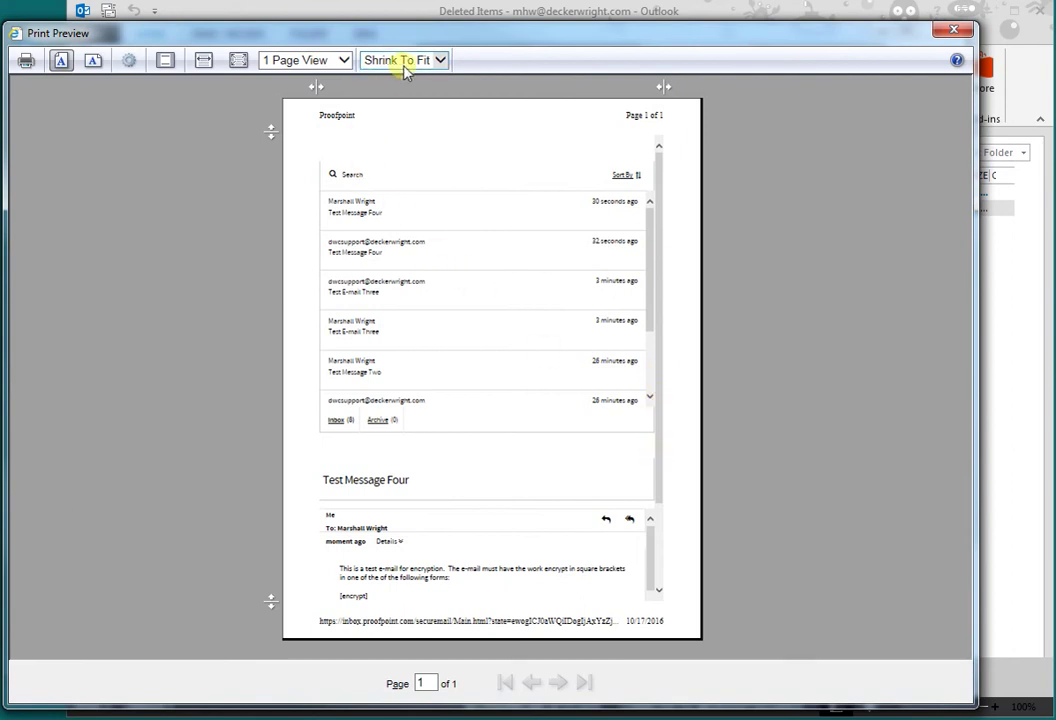
click(439, 62)
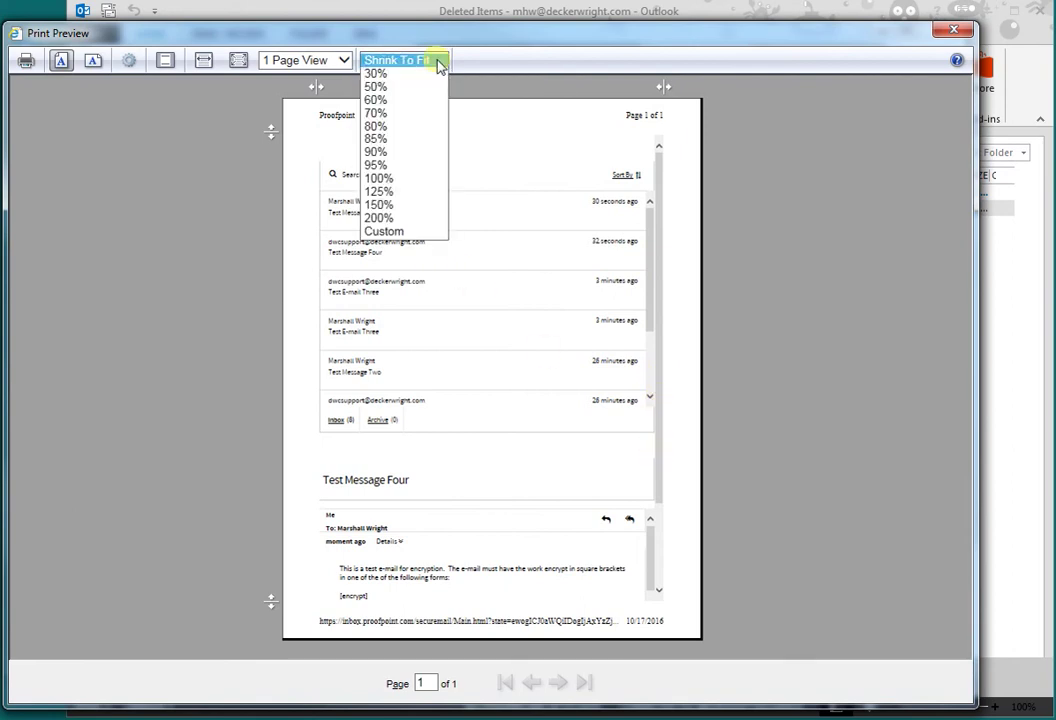
click(374, 100)
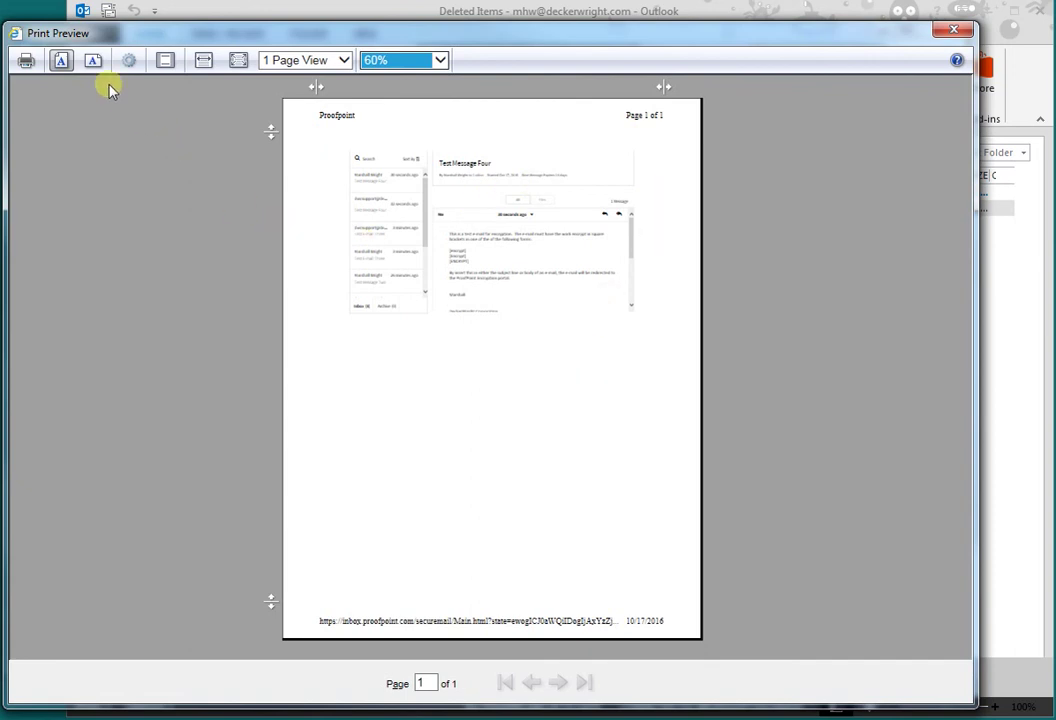
click(26, 60)
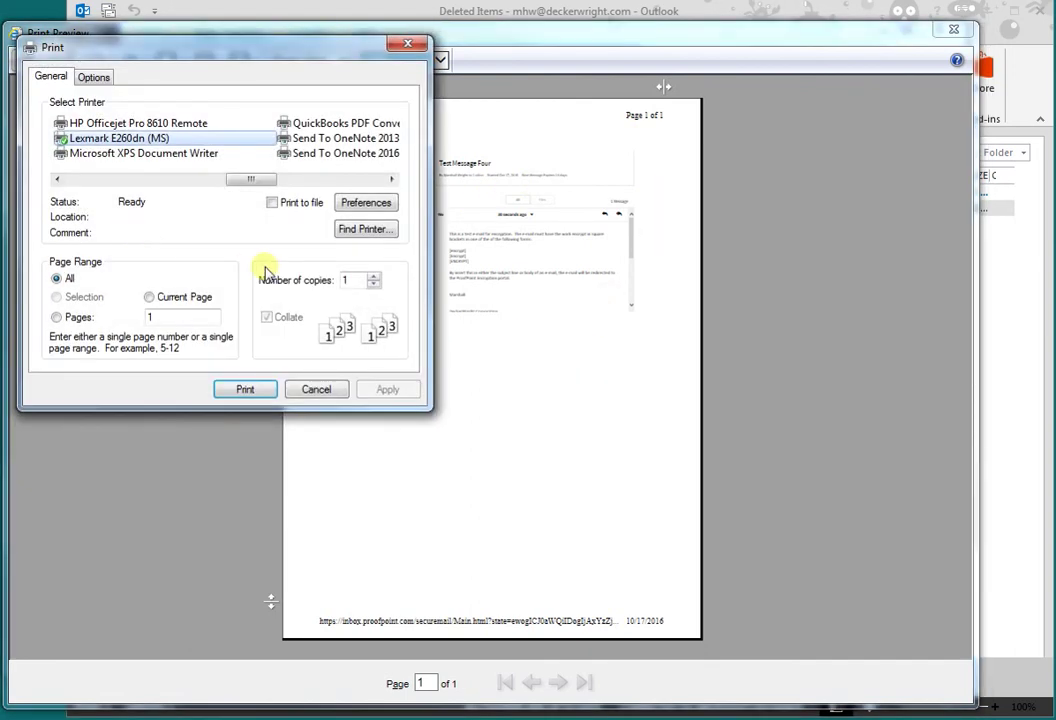
click(245, 389)
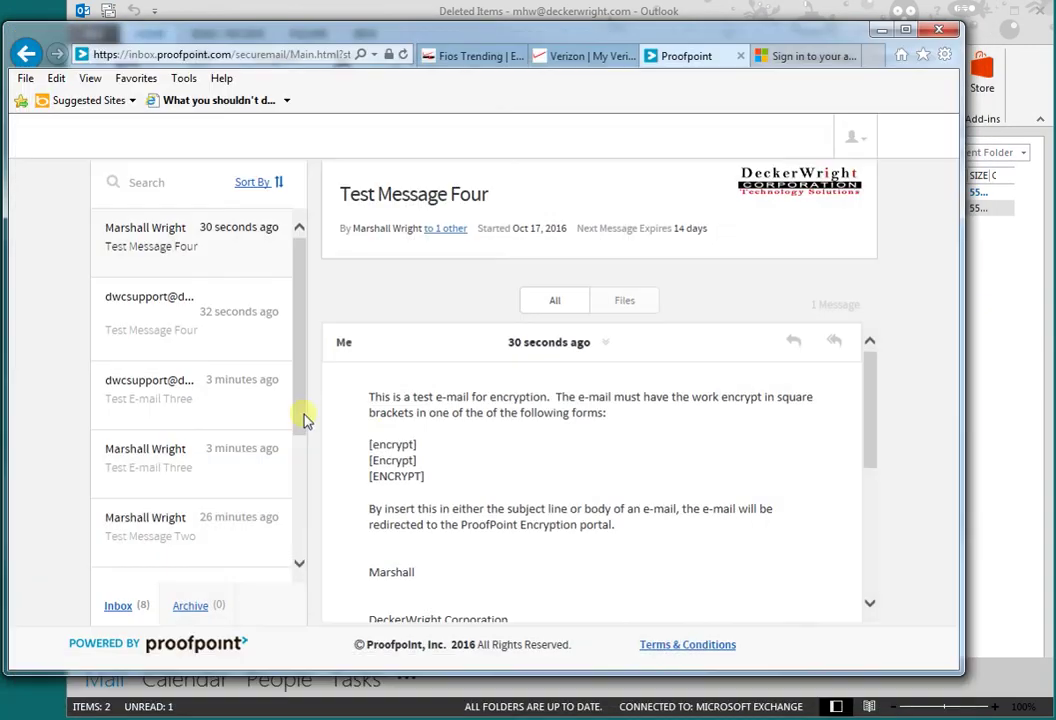